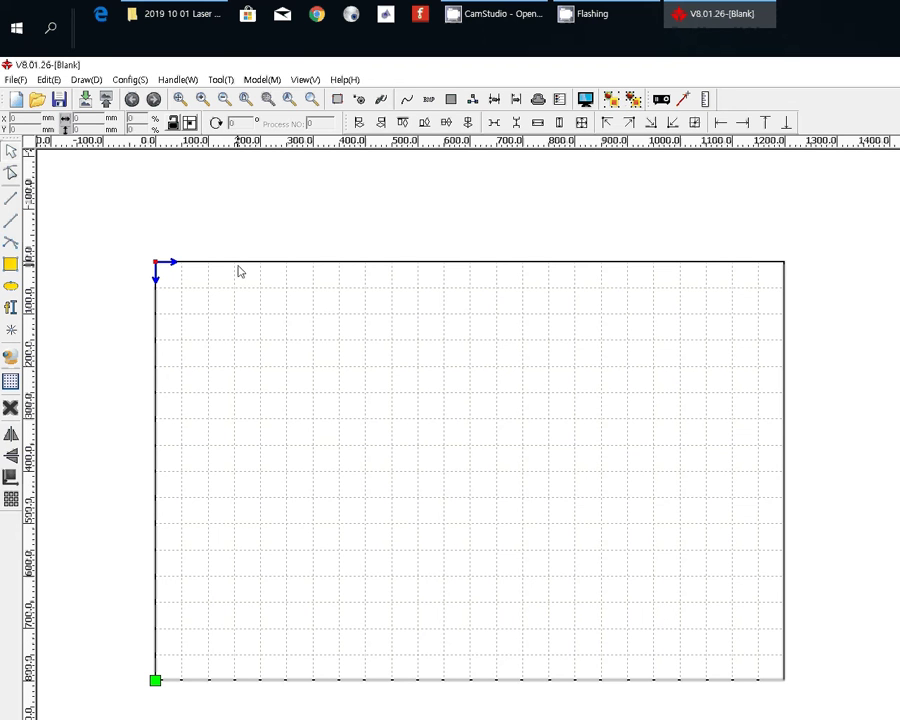
# Import test.dxf from the 2019 10 01 Laser Cutter Tutorial Maker Class folder.
pyautogui.click(15, 80)
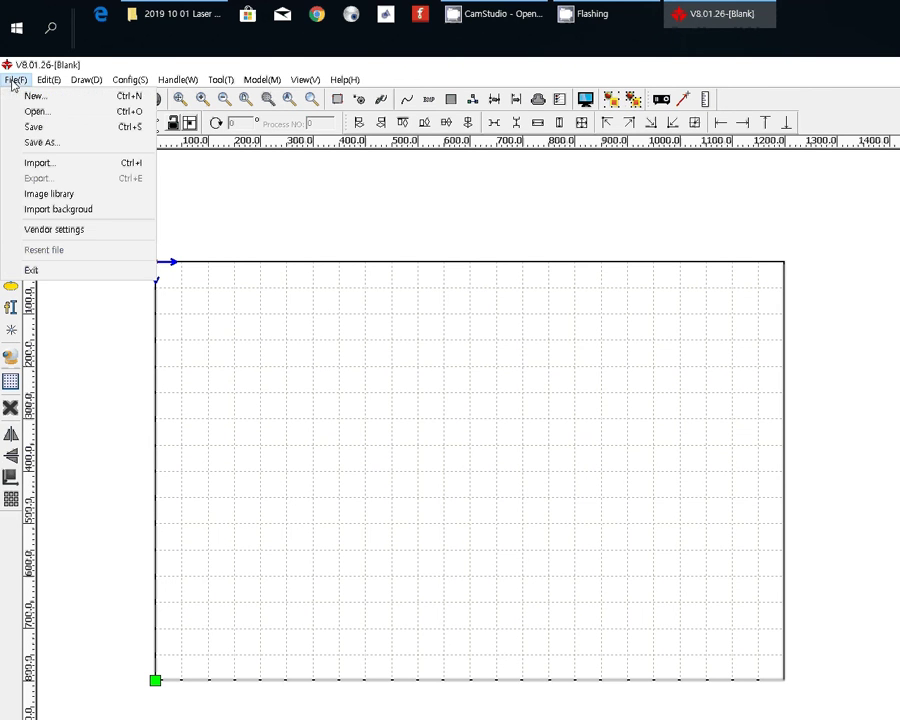
pyautogui.click(34, 217)
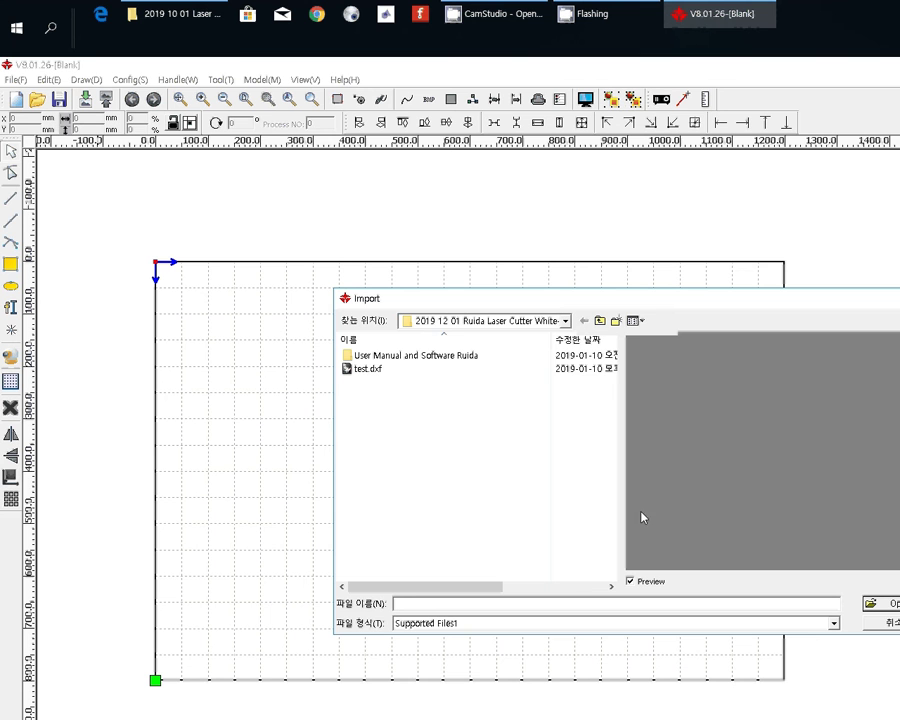
pyautogui.click(370, 370)
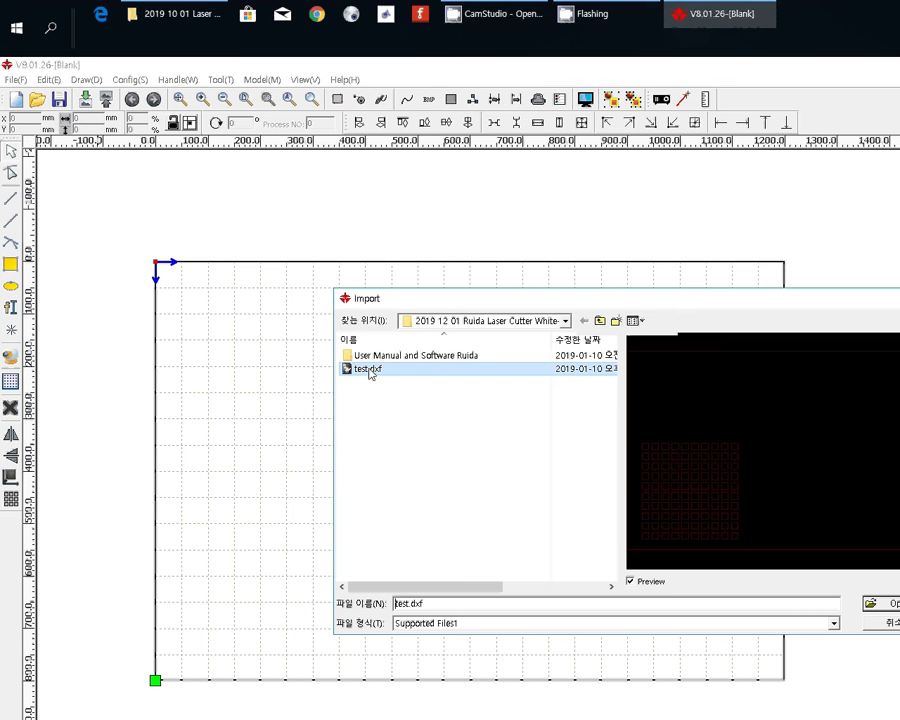
pyautogui.click(476, 320)
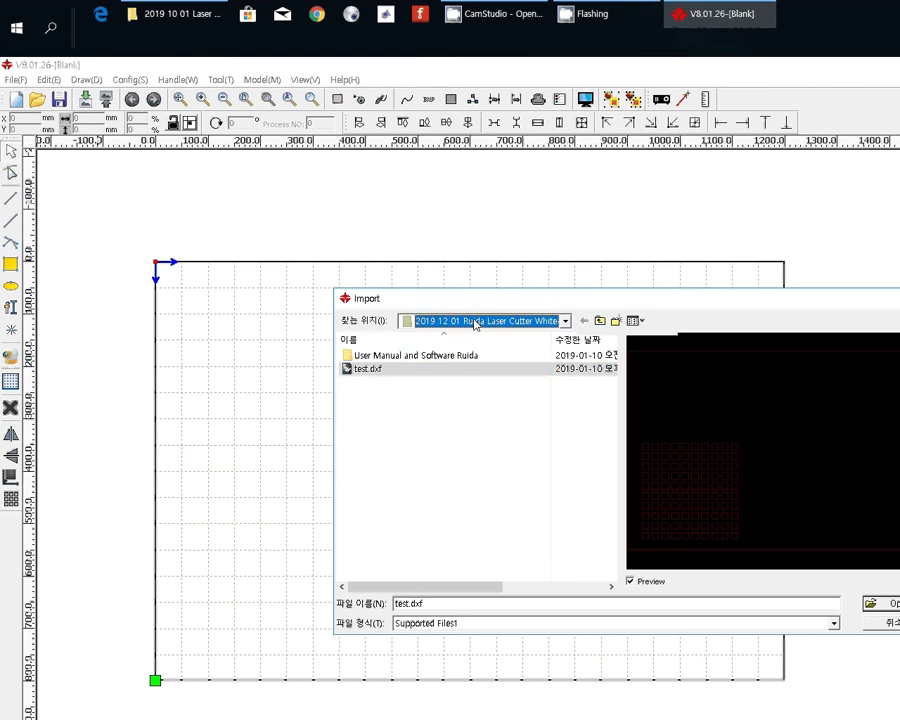
pyautogui.click(462, 422)
pyautogui.click(457, 415)
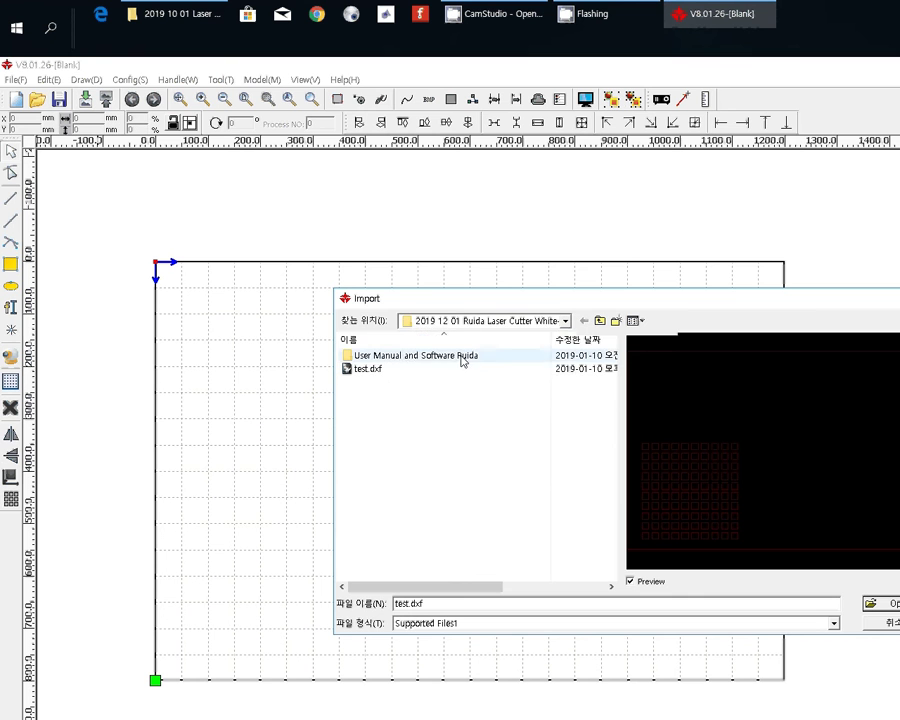
pyautogui.click(478, 320)
pyautogui.click(455, 414)
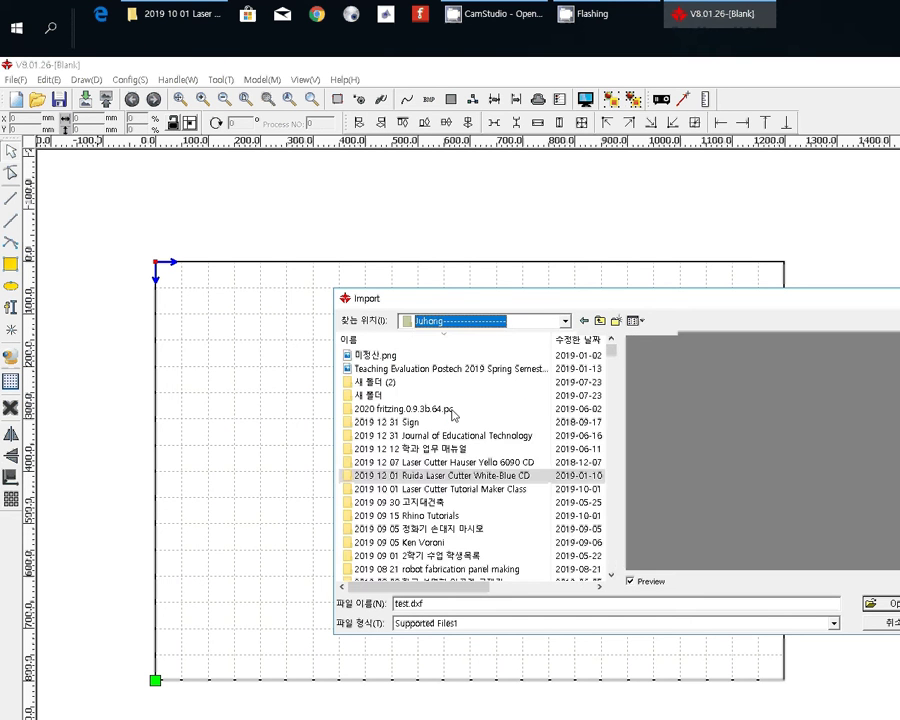
pyautogui.doubleClick(434, 487)
pyautogui.click(366, 356)
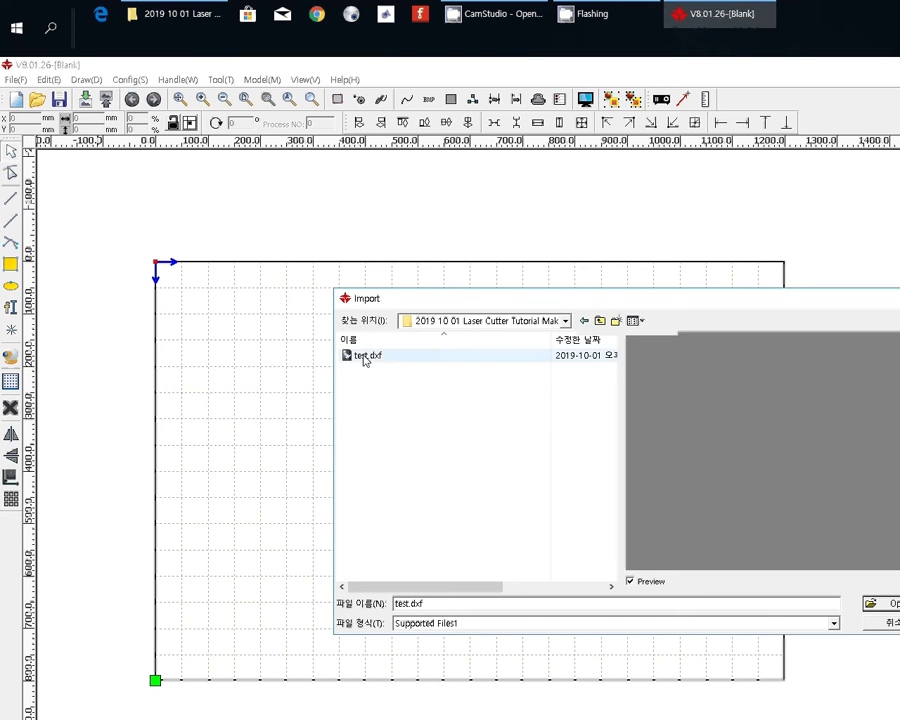
pyautogui.click(888, 604)
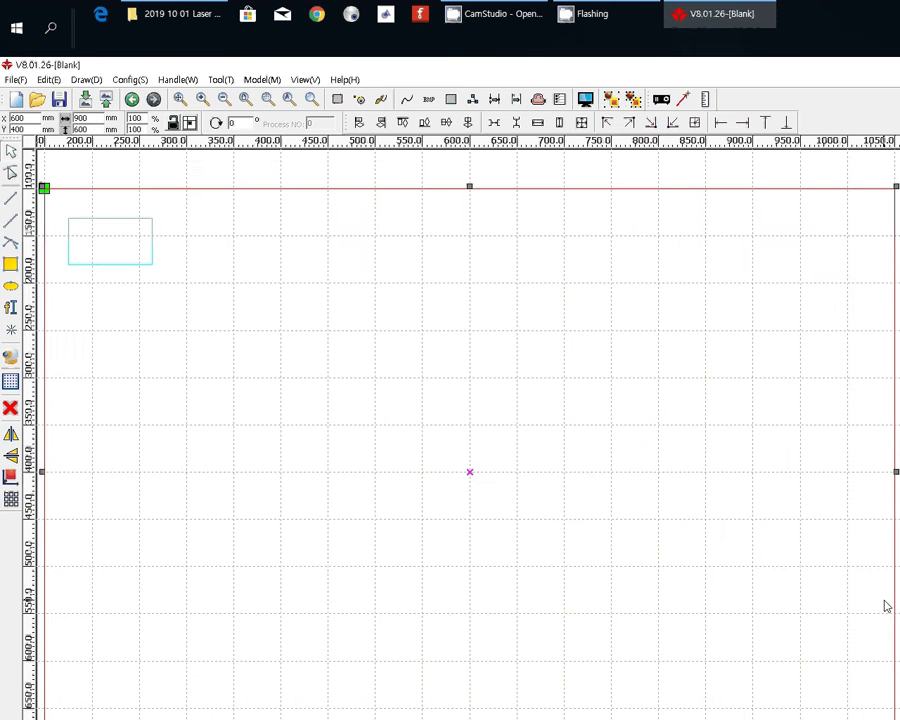
# Move the whole imported drawing so its upper-left corner sits at about the work area's origin.
pyautogui.scroll(-5, 588, 494)
pyautogui.scroll(3, 590, 496)
pyautogui.scroll(2, 588, 490)
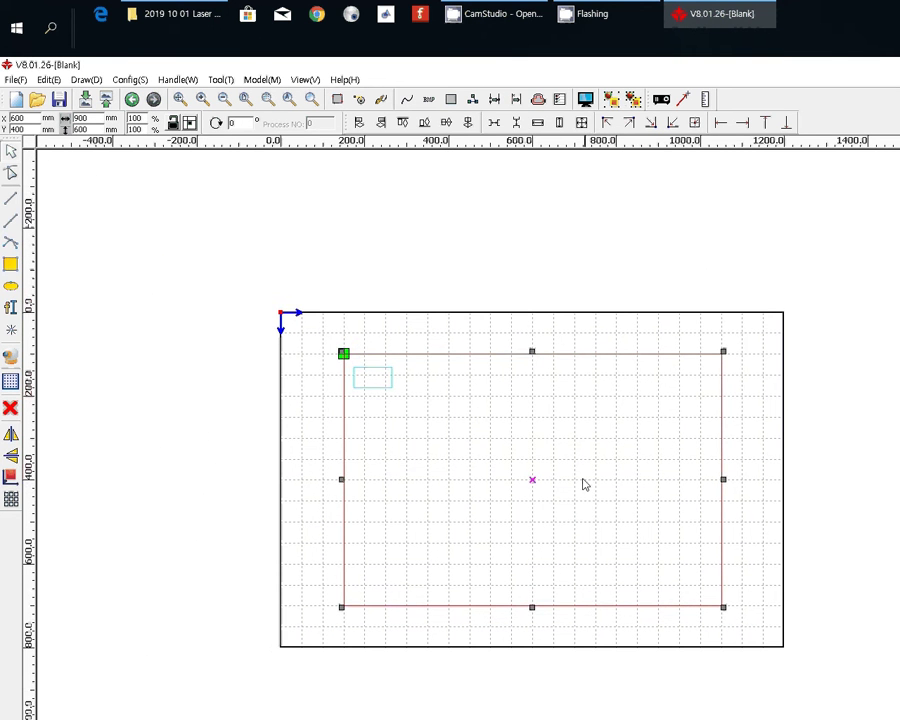
pyautogui.scroll(3, 538, 328)
pyautogui.scroll(-2, 535, 335)
pyautogui.scroll(-2, 505, 370)
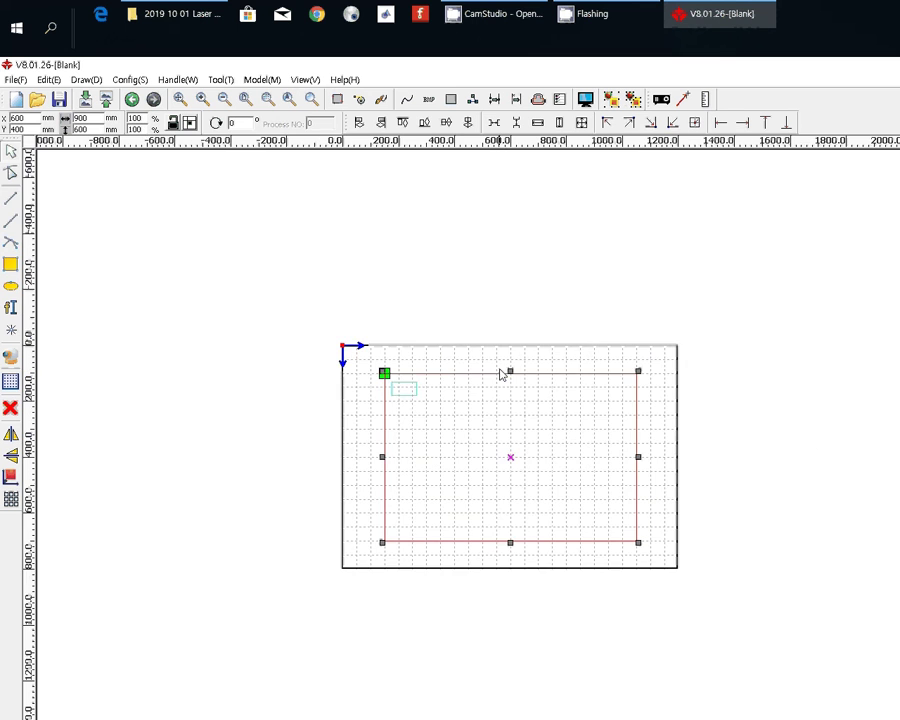
pyautogui.scroll(2, 480, 400)
pyautogui.scroll(-2, 467, 412)
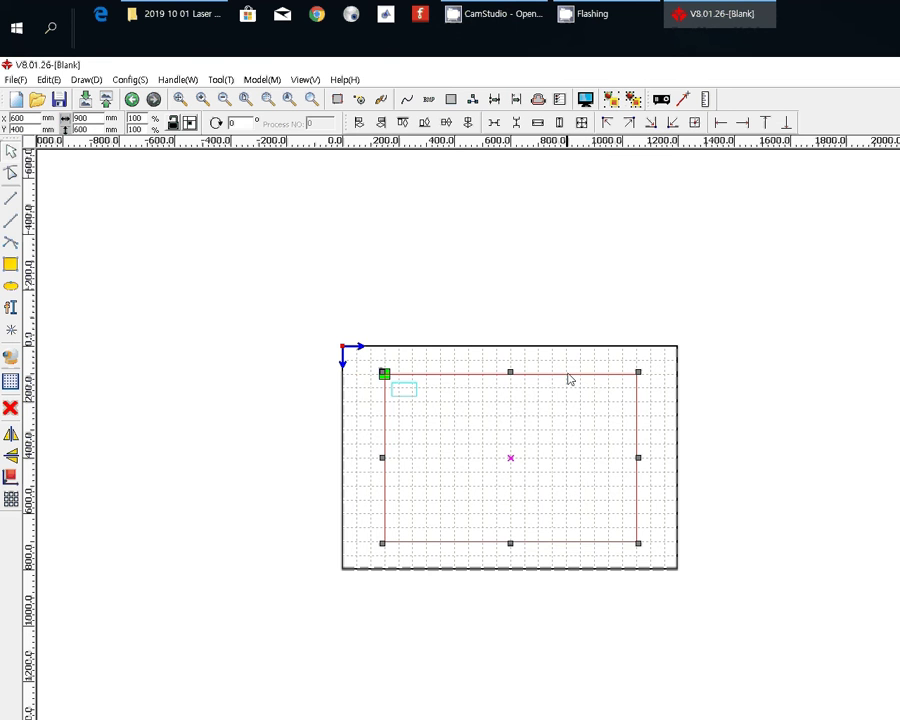
pyautogui.moveTo(358, 301); pyautogui.dragTo(268, 492)
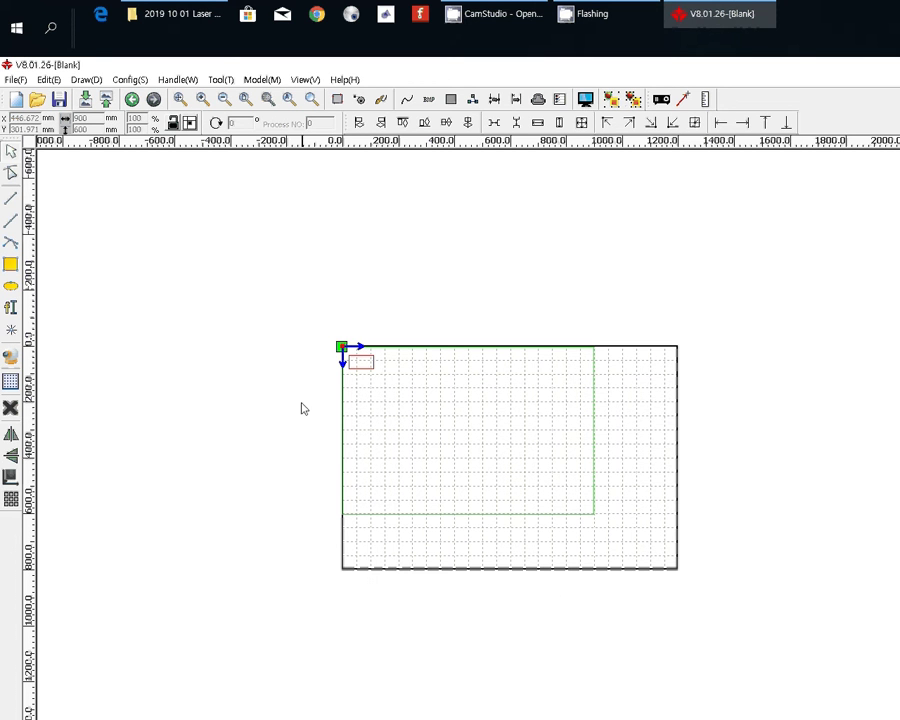
# Select the large outer frame and check its placement against the edges of the work area.
pyautogui.scroll(5, 372, 490)
pyautogui.scroll(-4, 371, 491)
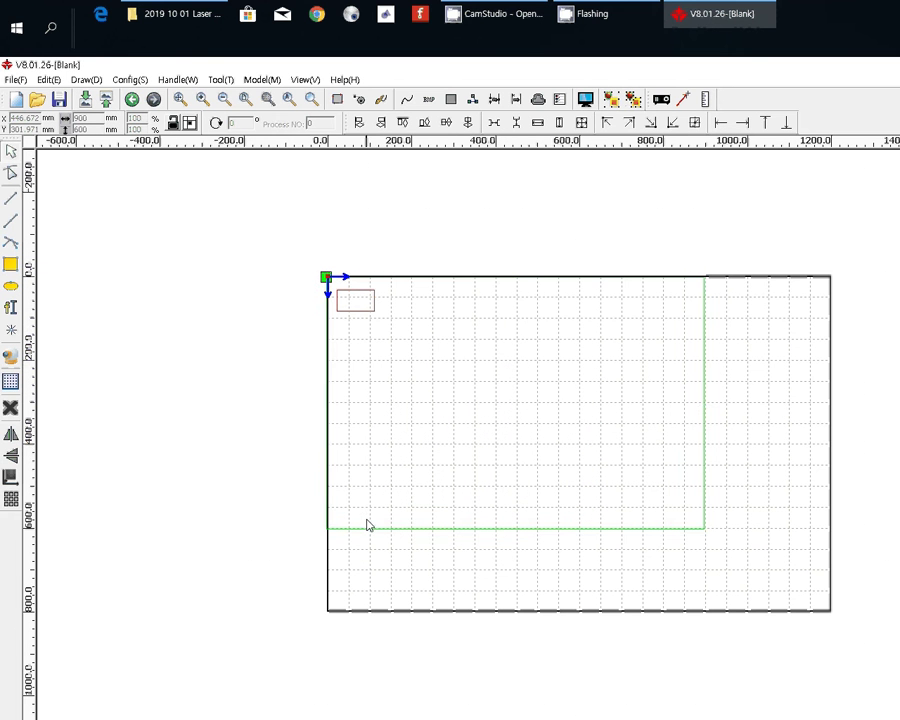
pyautogui.click(371, 531)
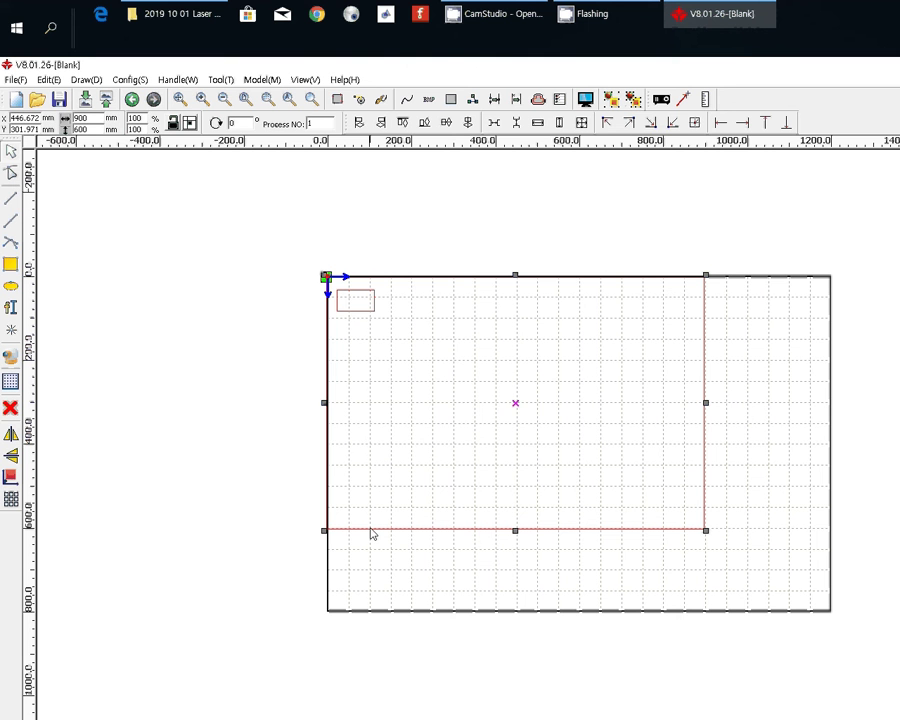
pyautogui.click(231, 346)
pyautogui.scroll(5, 275, 310)
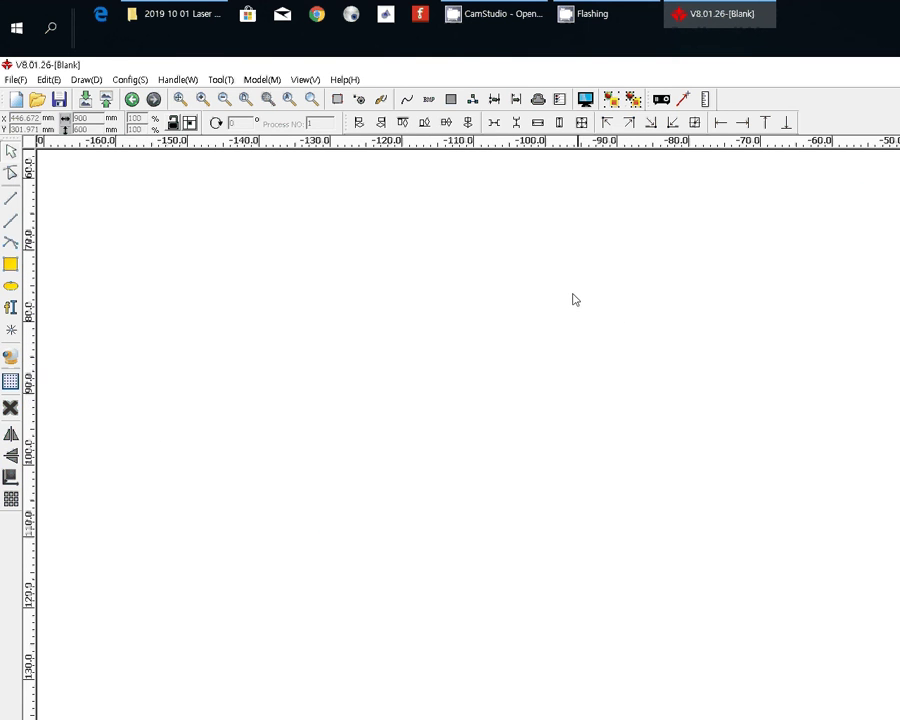
pyautogui.scroll(-5, 575, 300)
# Select the small rectangle inside the frame and inspect its size and position near the origin.
pyautogui.scroll(6, 669, 305)
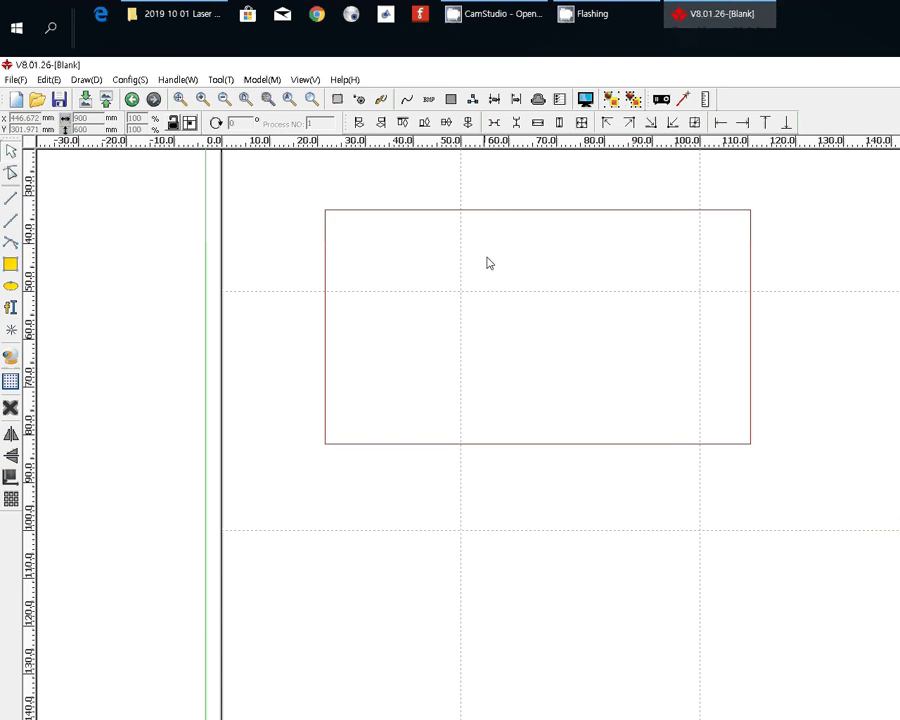
pyautogui.click(508, 216)
pyautogui.scroll(-5, 444, 352)
pyautogui.scroll(4, 466, 347)
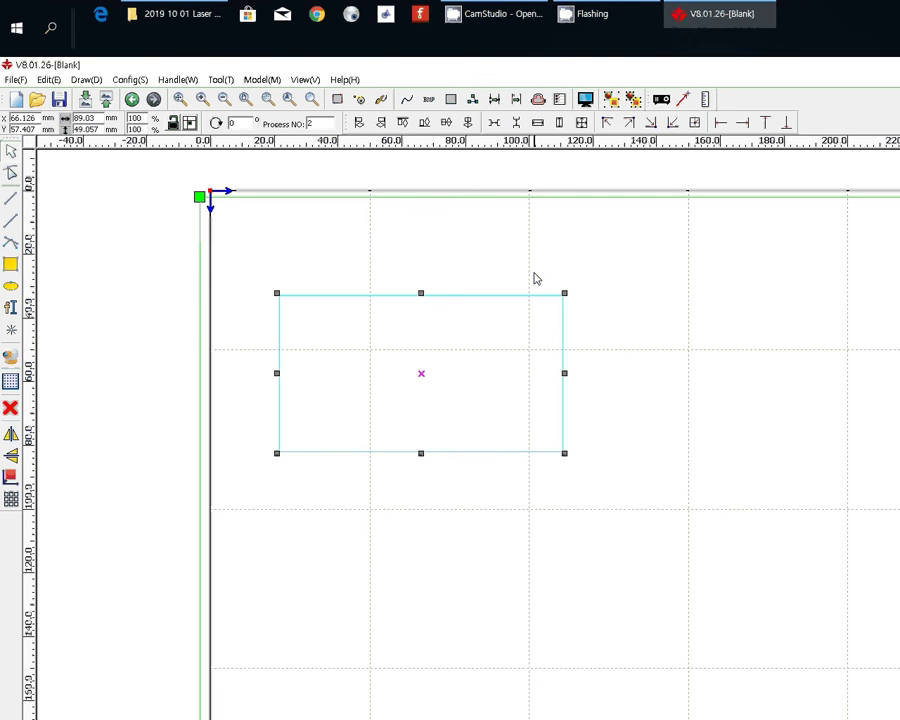
pyautogui.click(344, 235)
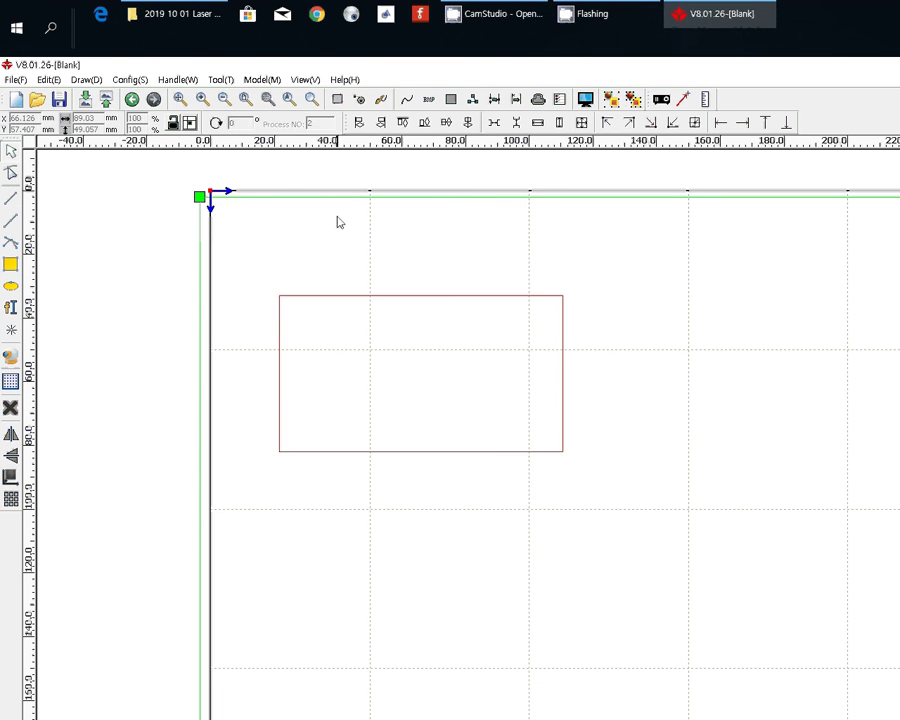
# Compare the outer frame with the small rectangle by selecting each one in turn, leaving nothing selected.
pyautogui.click(343, 199)
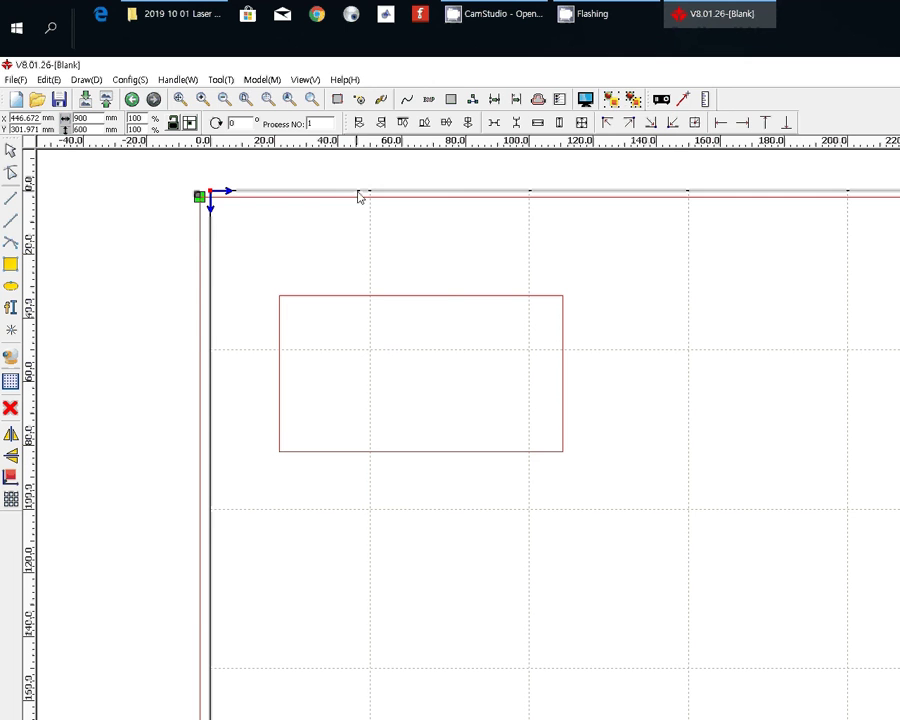
pyautogui.click(314, 221)
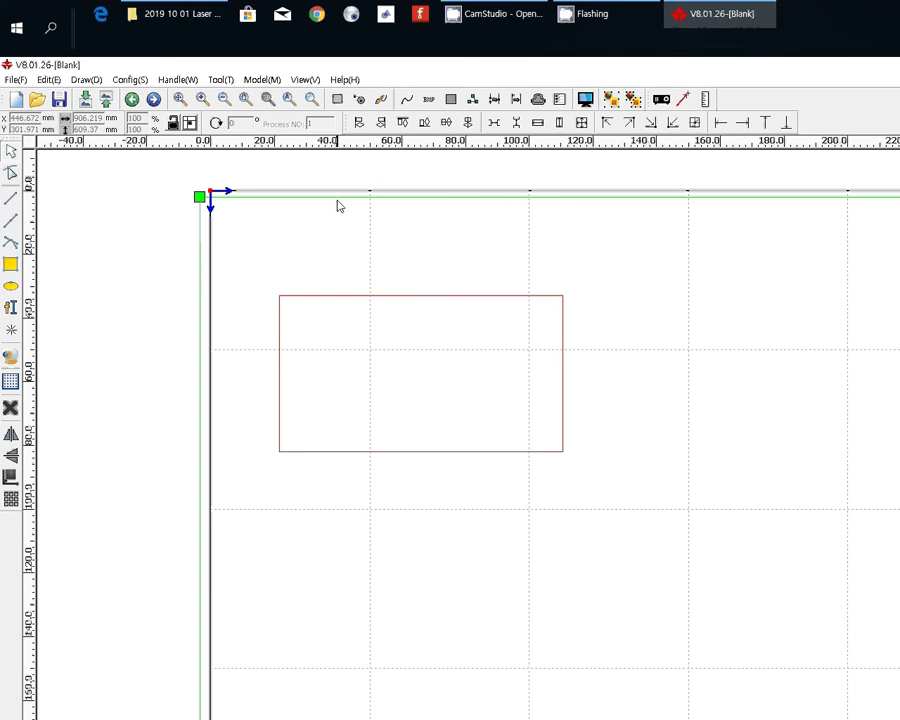
pyautogui.click(339, 203)
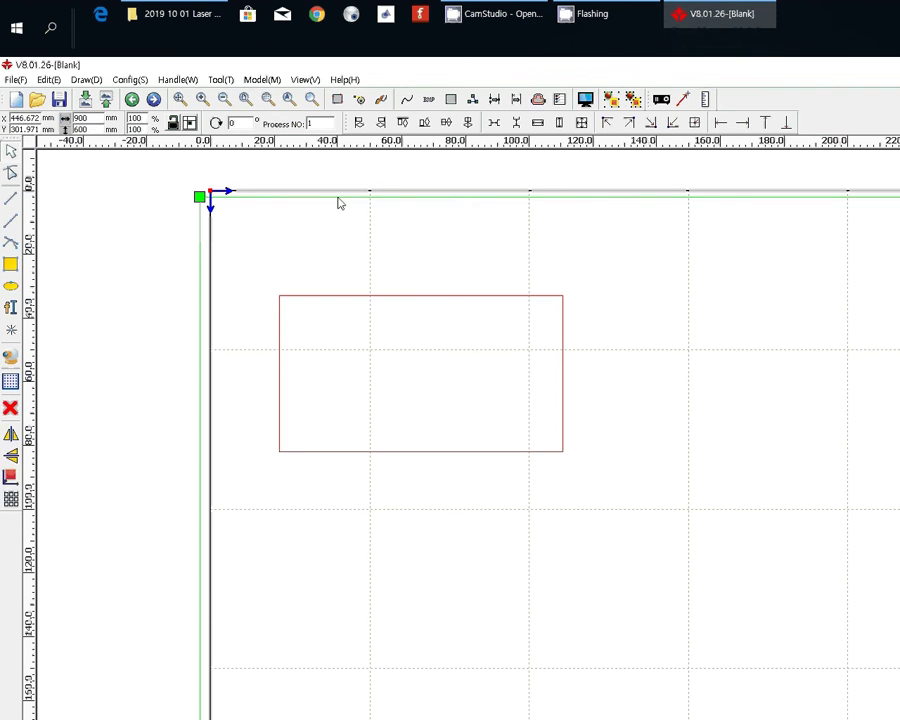
pyautogui.click(311, 299)
pyautogui.click(444, 253)
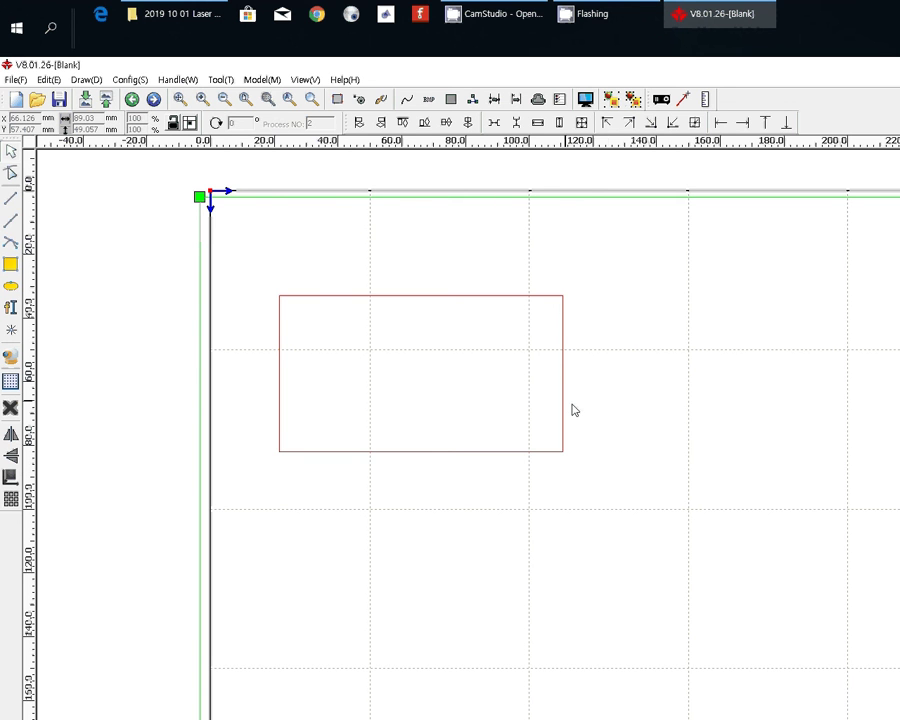
# Recheck the small rectangle near the origin, deselect it and dismiss the Laser message.
pyautogui.scroll(-2, 574, 444)
pyautogui.click(492, 377)
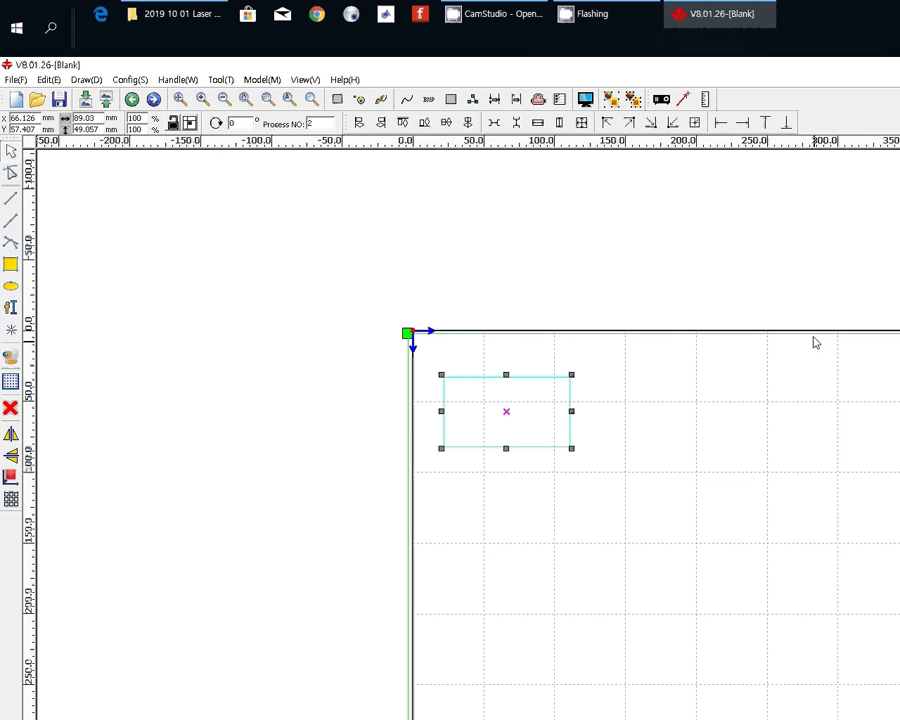
pyautogui.click(788, 221)
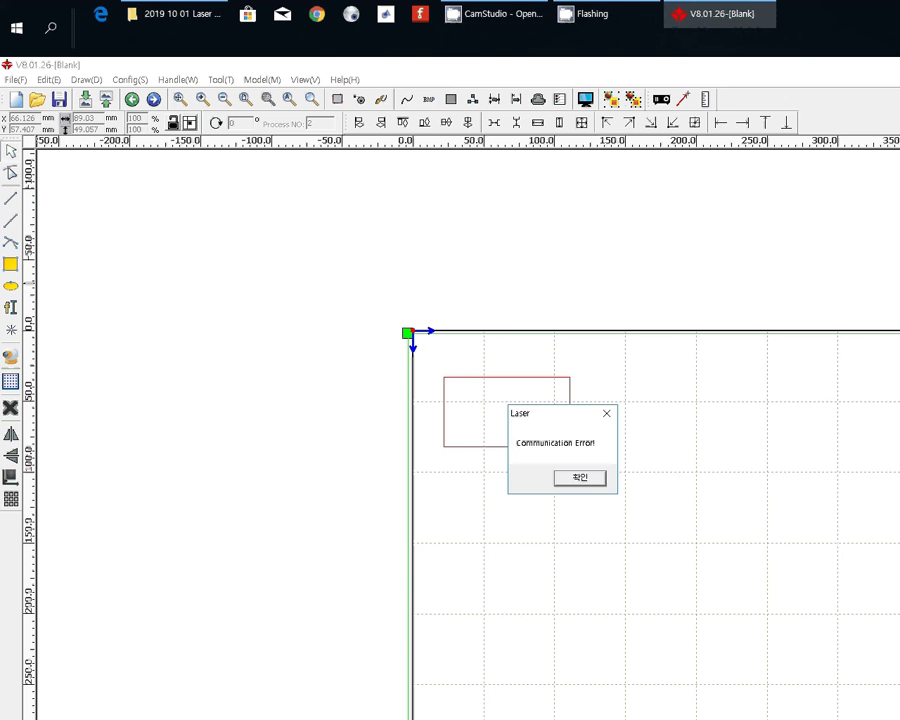
pyautogui.click(582, 481)
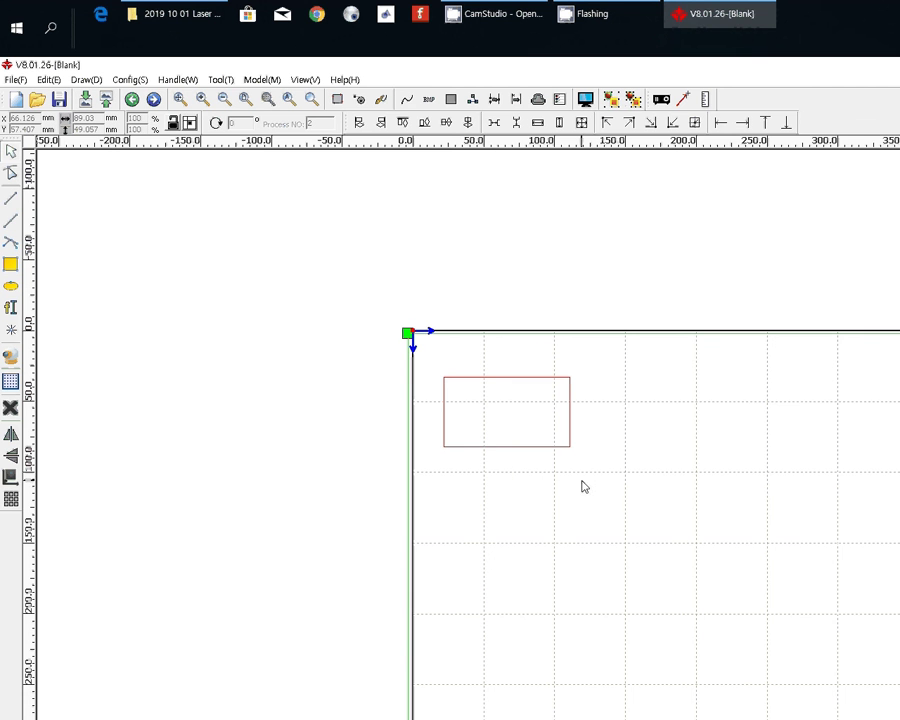